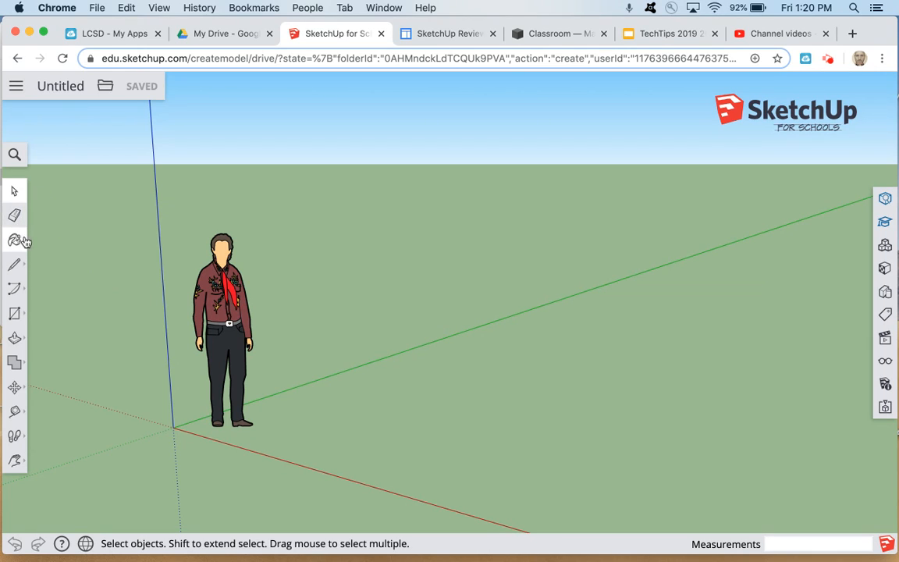
Review the drawing tools and the Instructor guidance for the Rectangle, Line, Push/Pull and Follow Me tools.
click(25, 264)
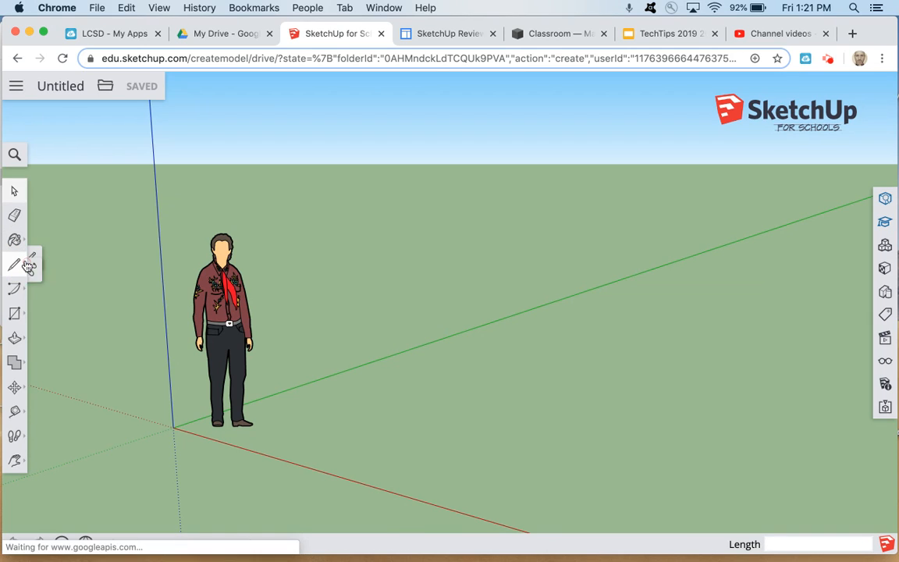
click(25, 290)
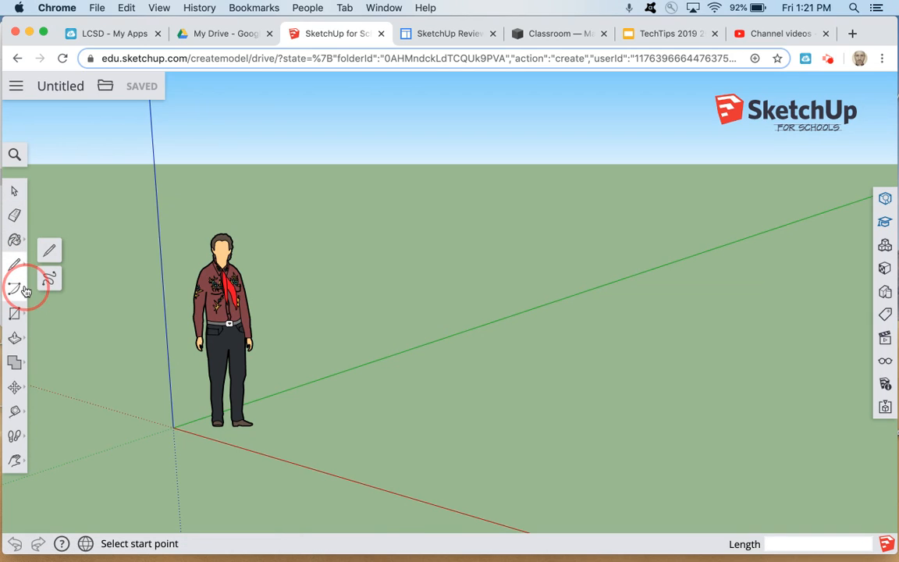
click(24, 313)
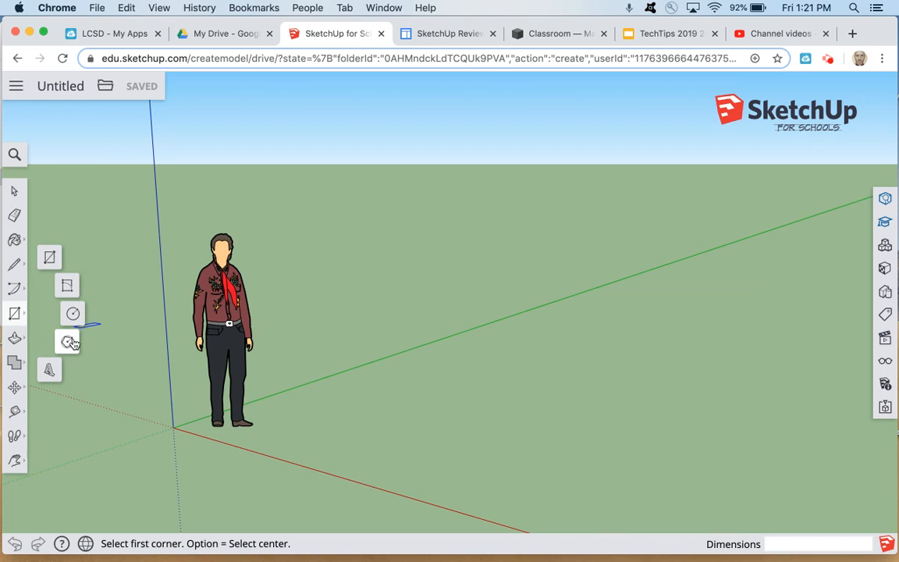
click(48, 256)
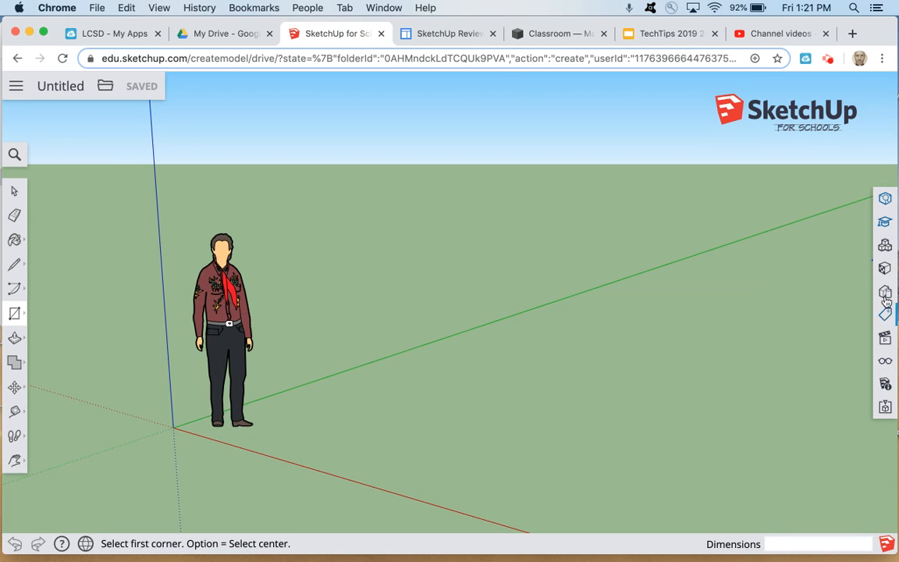
click(884, 223)
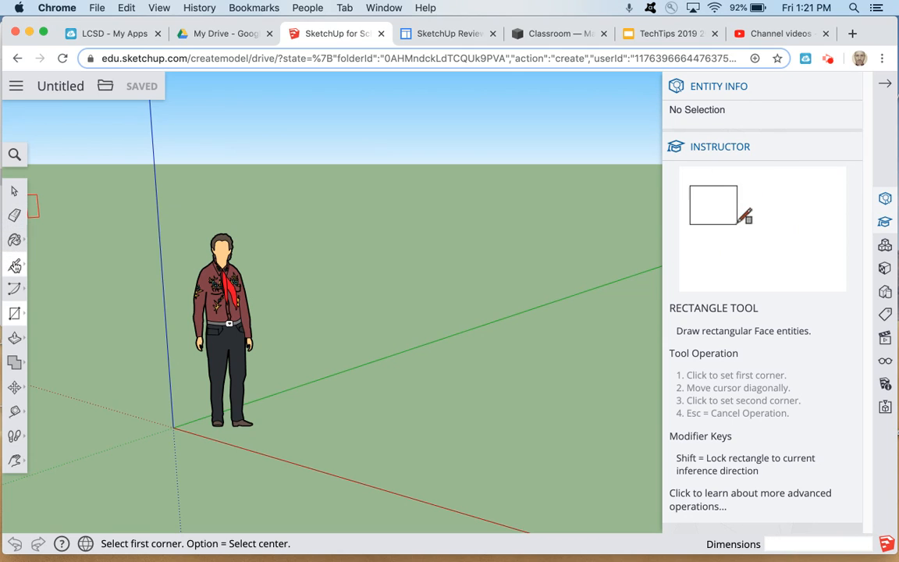
click(15, 265)
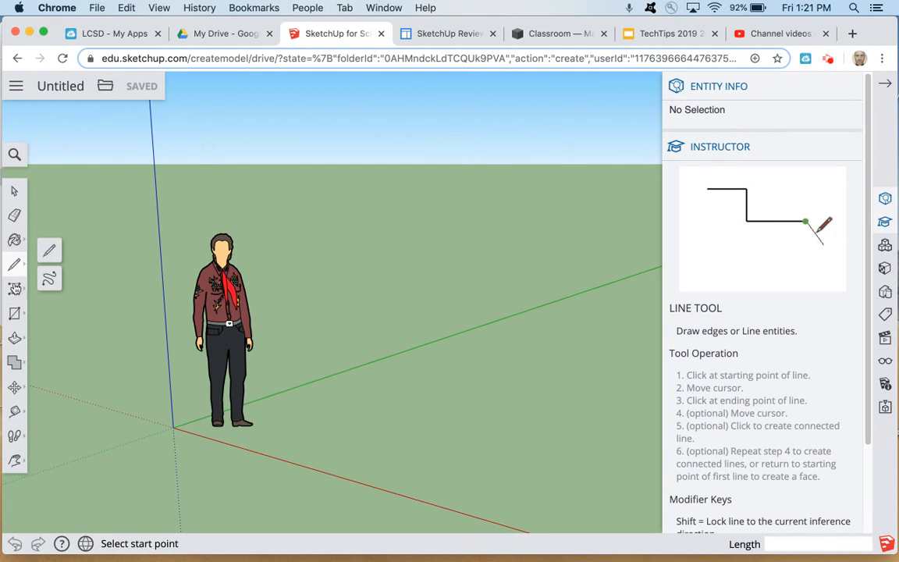
click(15, 338)
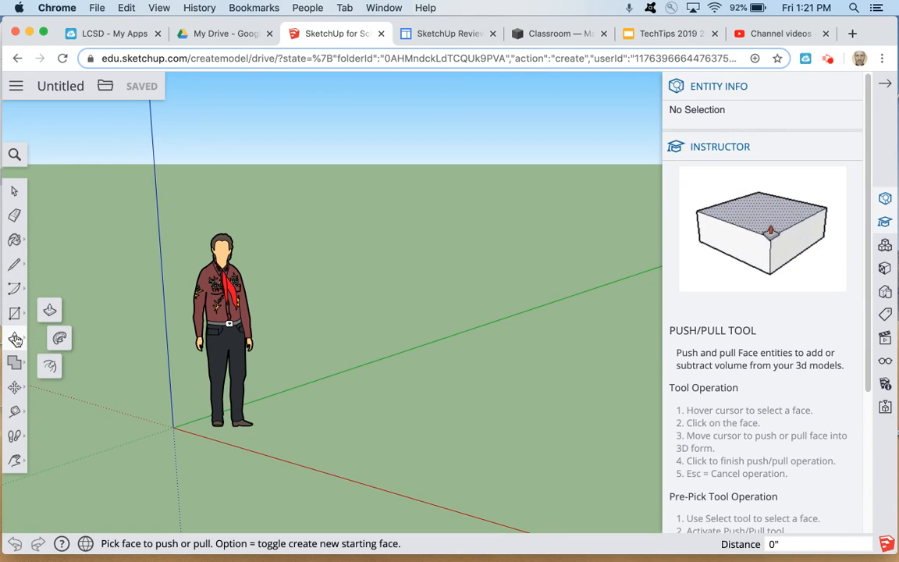
click(59, 338)
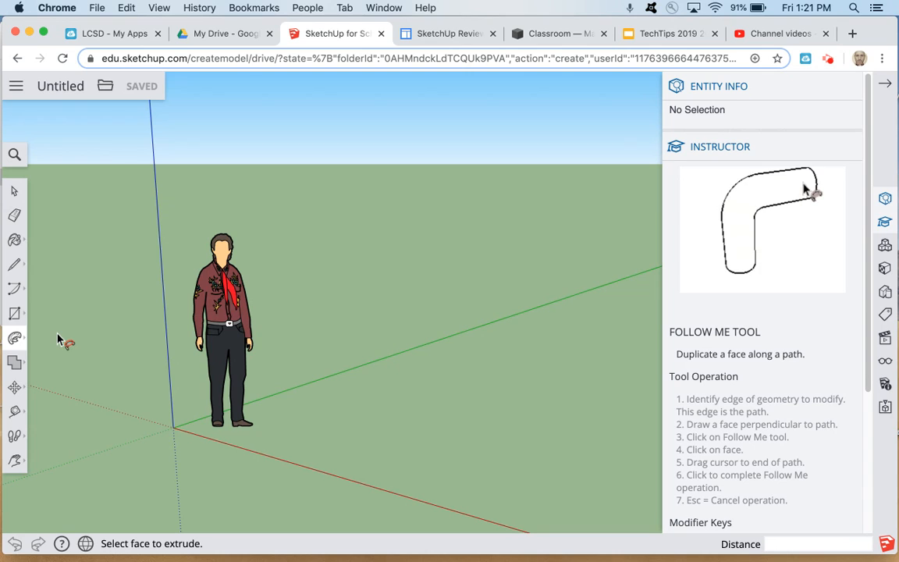
Hide the Instructor and draw a 4' by 10' rectangle on the ground beside the standing figure.
click(20, 312)
click(44, 256)
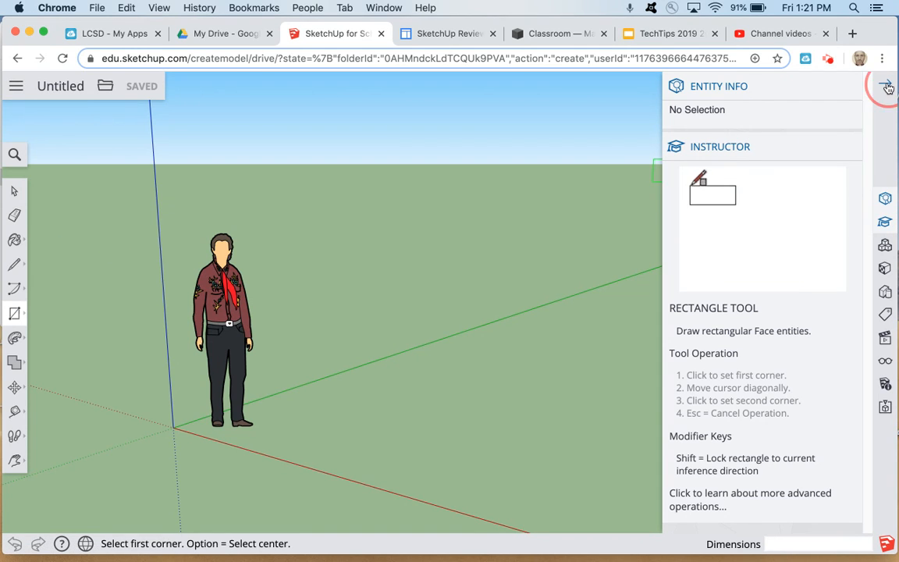
click(885, 83)
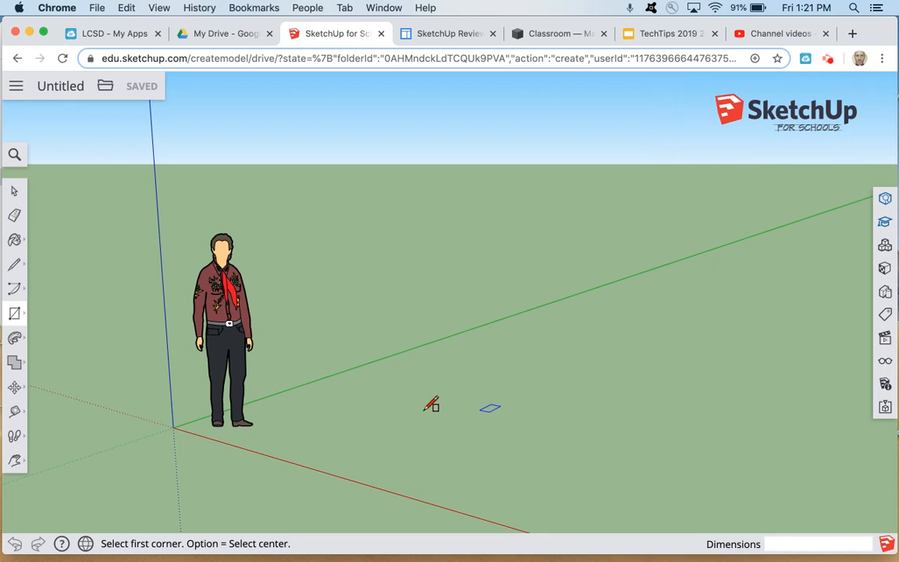
click(344, 428)
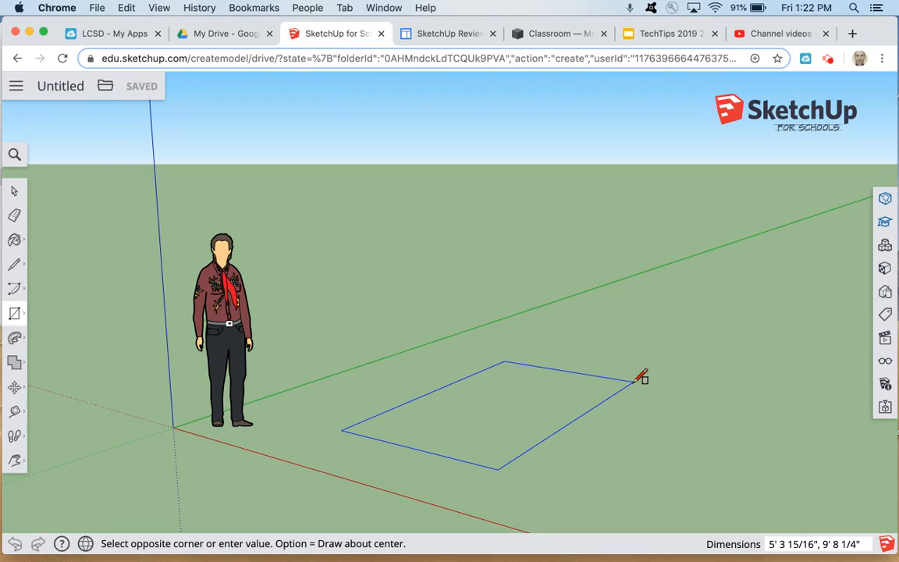
text(4',)
text(10)
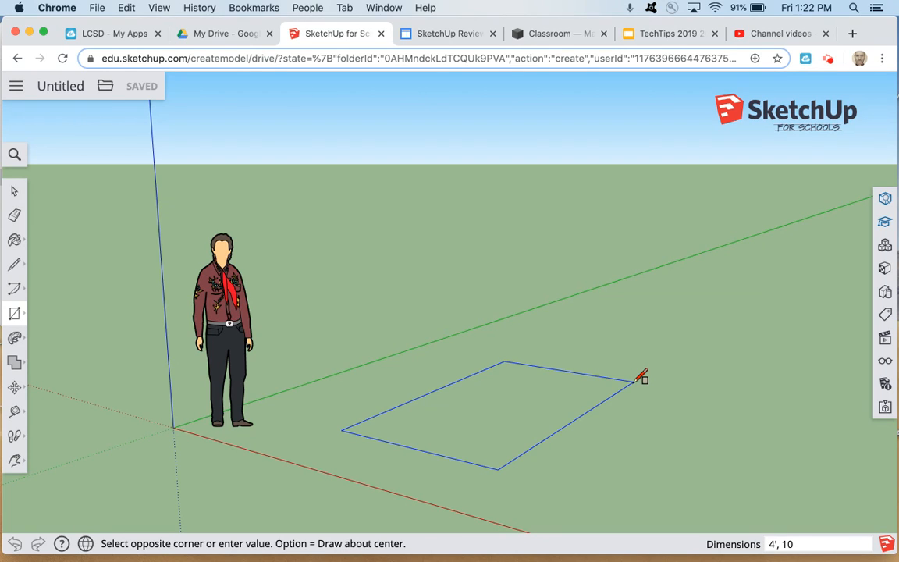
text(')
key(Return)
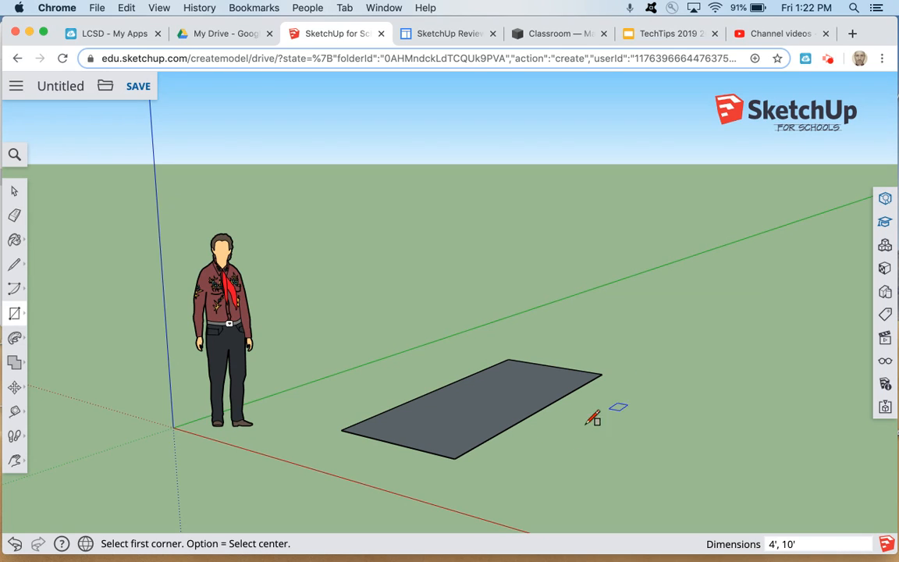
Draw a 24" by 48" rectangle on the ground in front of the 4' by 10' rectangle.
click(520, 473)
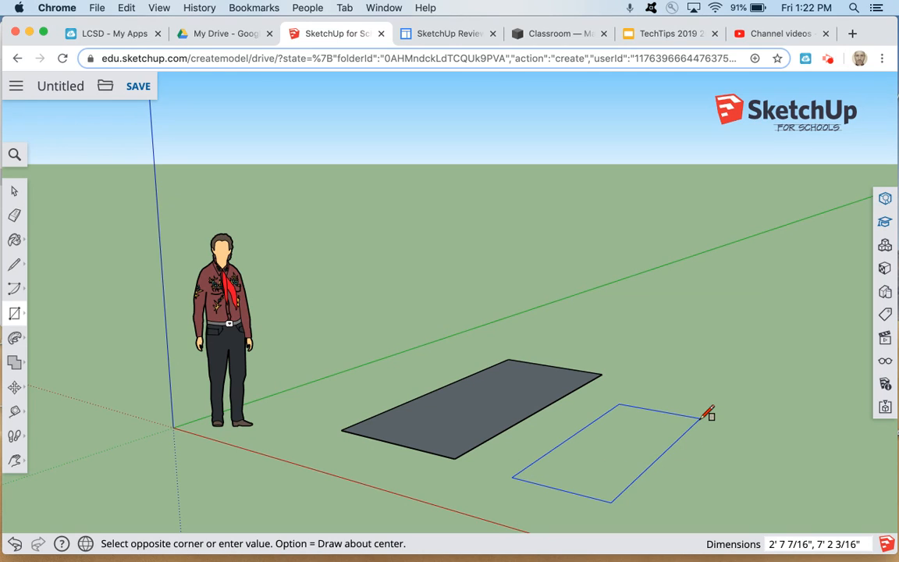
text(24", 48")
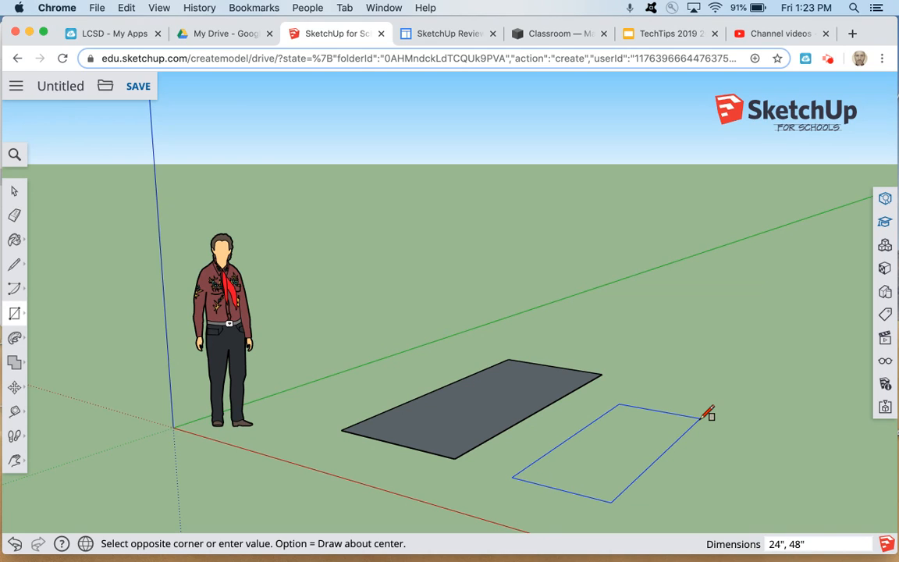
key(Return)
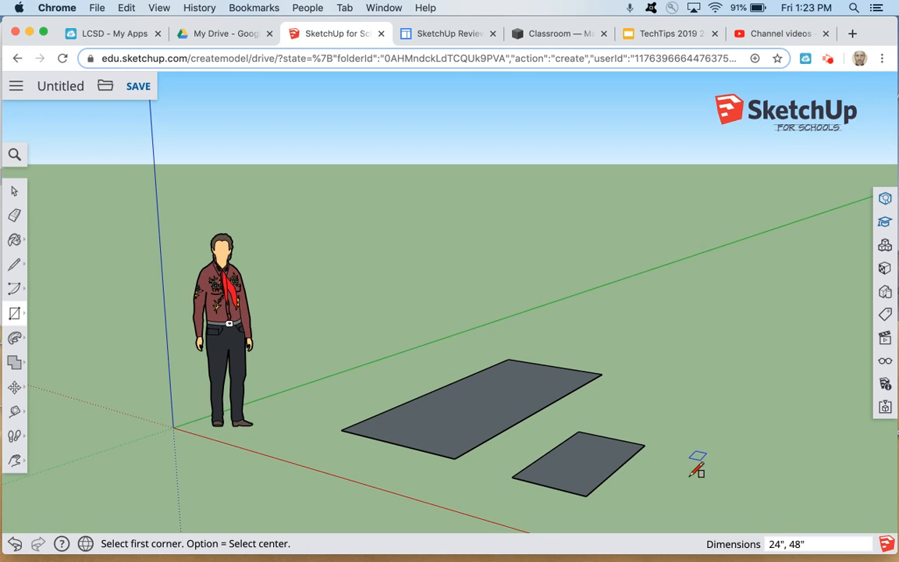
Draw a third ground rectangle measuring 2'10" by 5'6", on the far side of the small rectangle from the figure.
drag(633, 503, 810, 421)
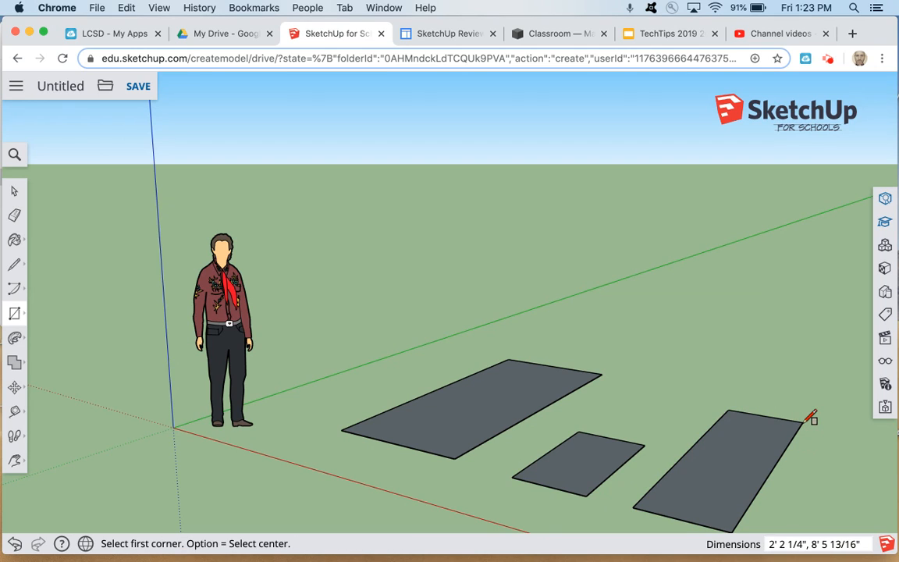
text(2'10", 5'6)
key(Return)
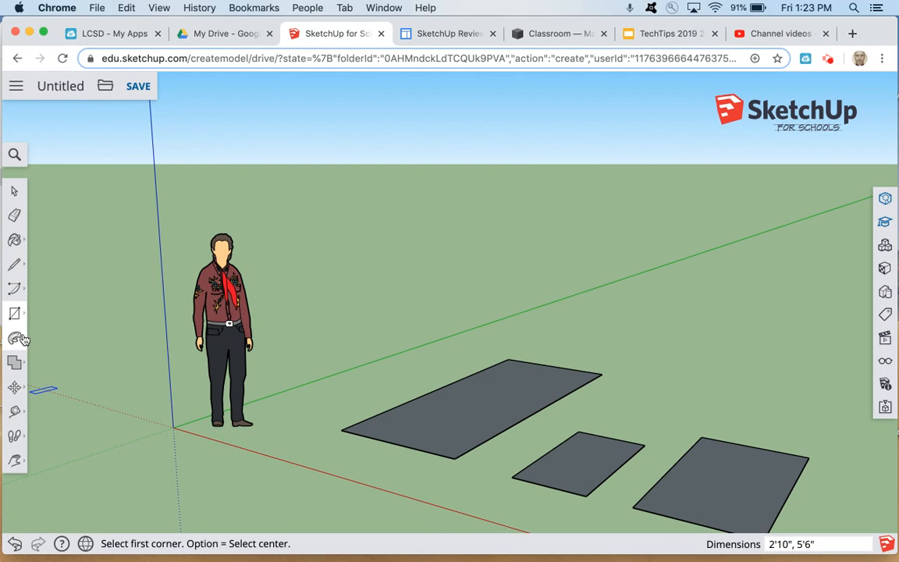
Extrude the 4' by 10' rectangle upward to a height of 6' with Push/Pull.
click(17, 338)
click(49, 310)
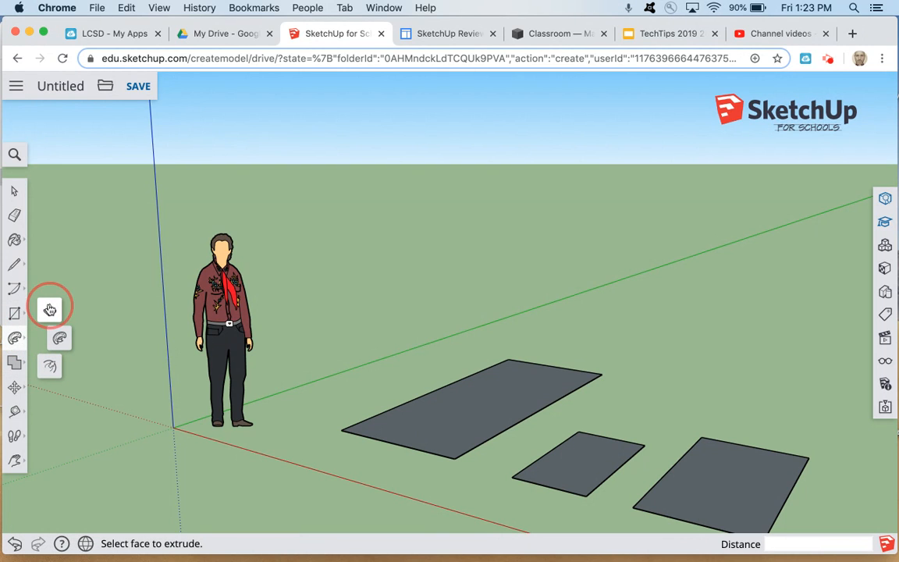
drag(457, 412, 458, 266)
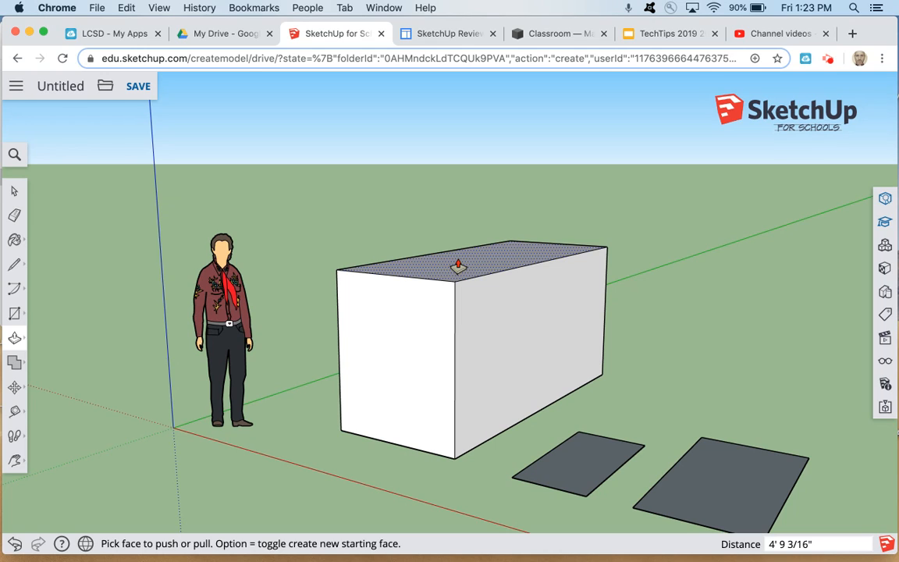
text(6')
click(458, 267)
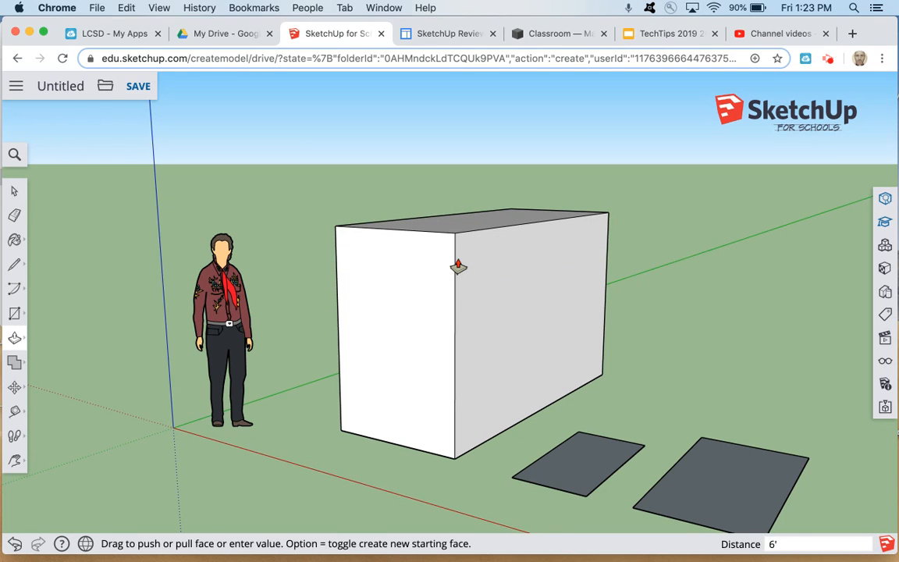
Extrude the 24" by 48" rectangle upward to a height of 2' with Push/Pull.
click(14, 191)
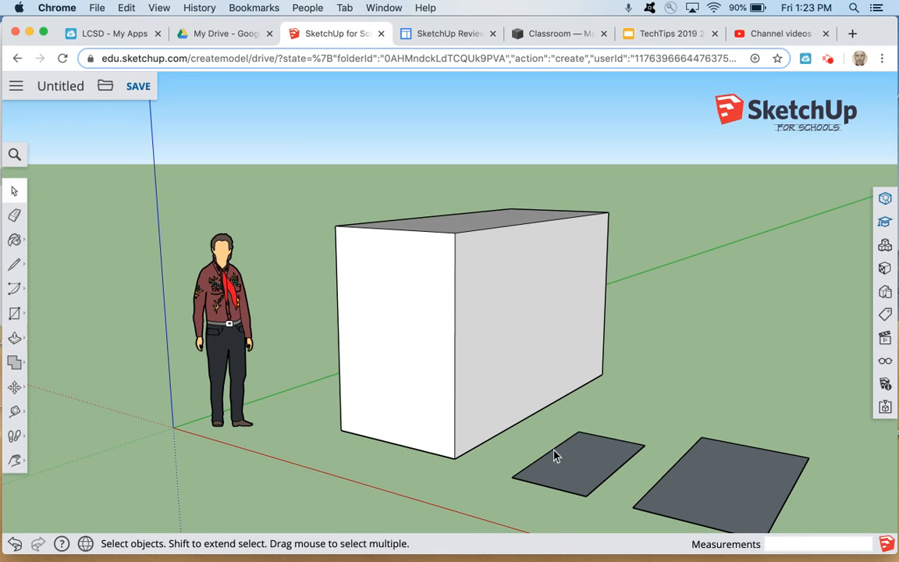
click(571, 464)
click(16, 337)
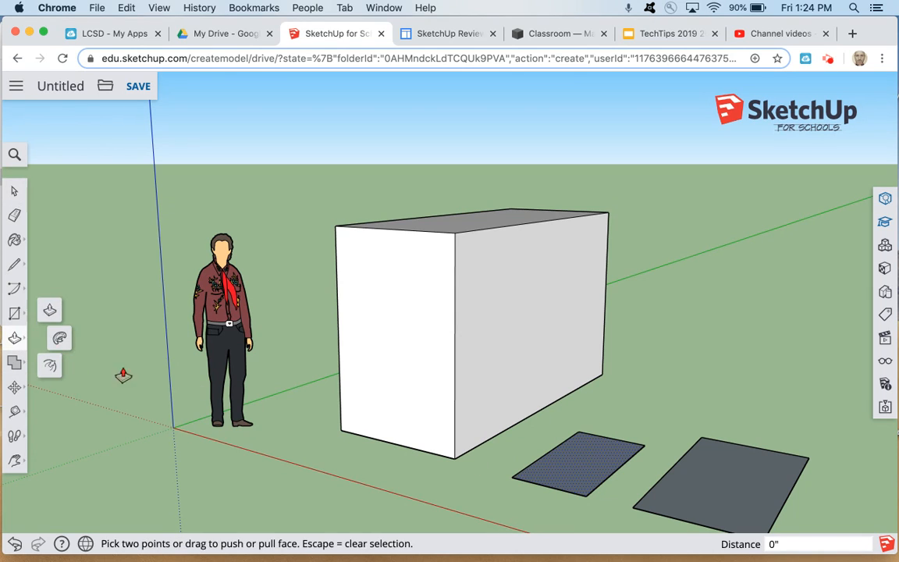
drag(582, 456, 589, 381)
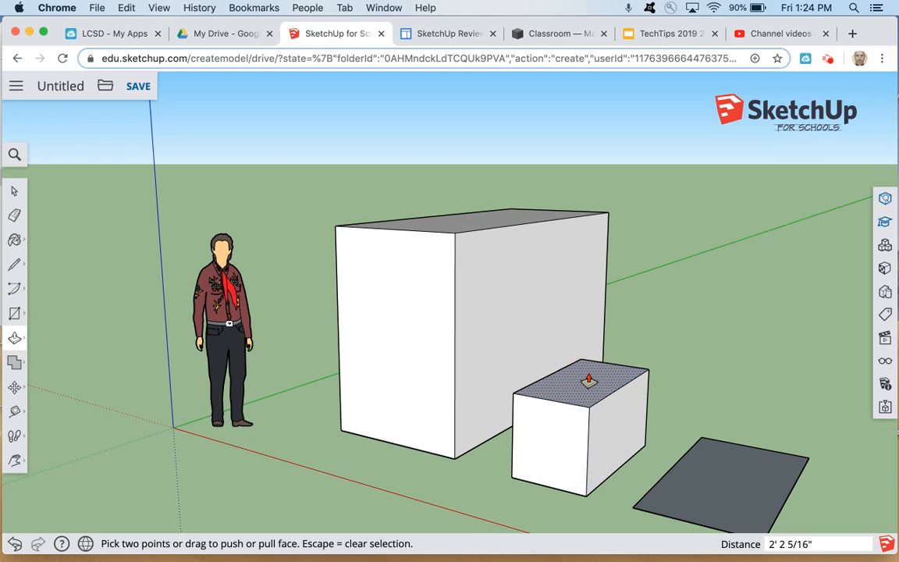
text(2)
key(Return)
Extrude the 2'10" by 5'6" rectangle upward to a height of 4' with Push/Pull.
click(714, 485)
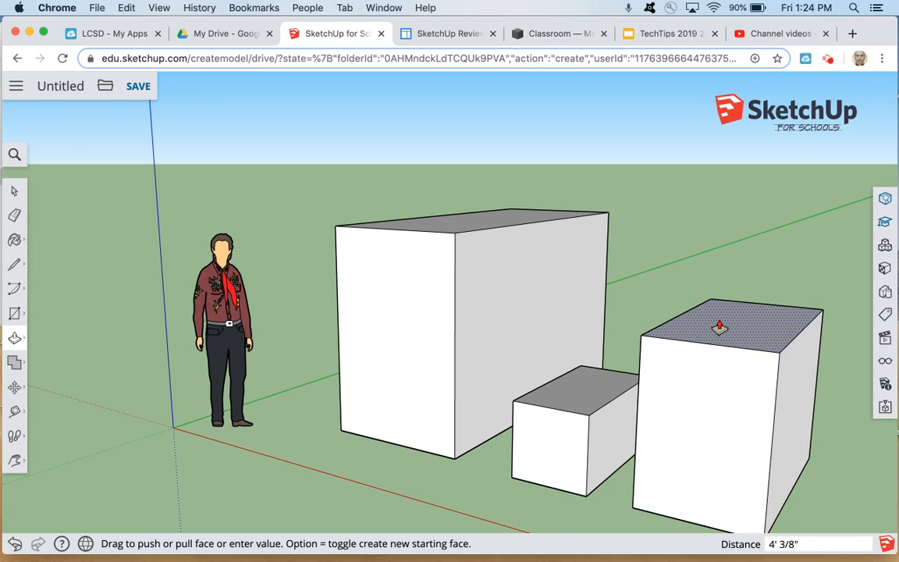
text(4')
key(Return)
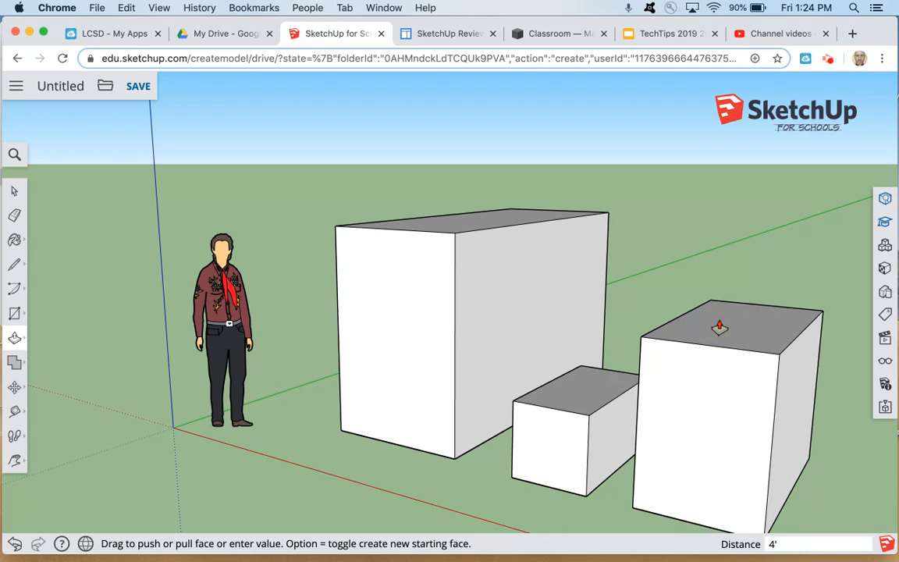